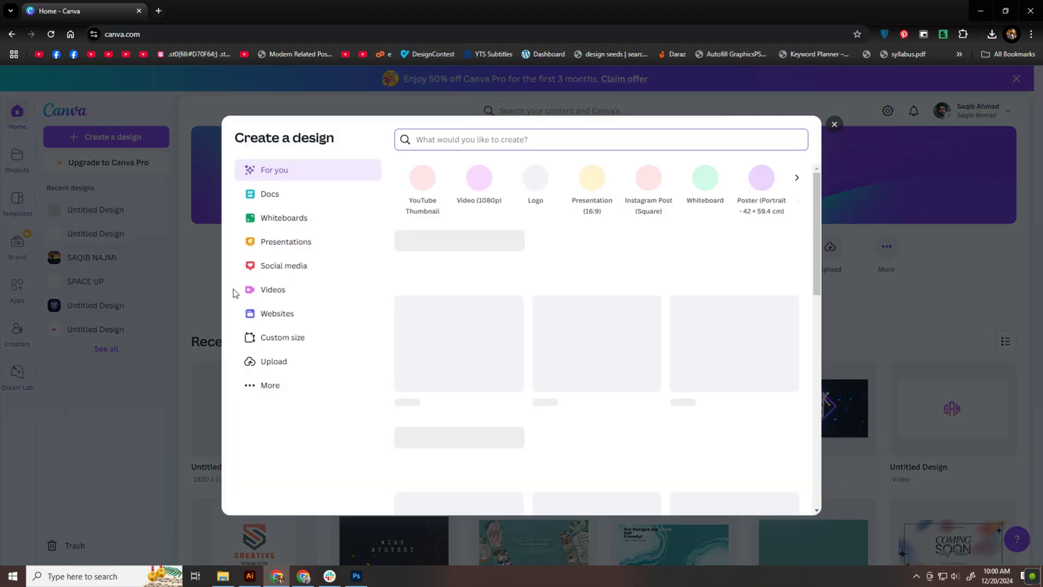
Step: Create a blank custom-size design of 1920 × 1080 px
left_click(289, 342)
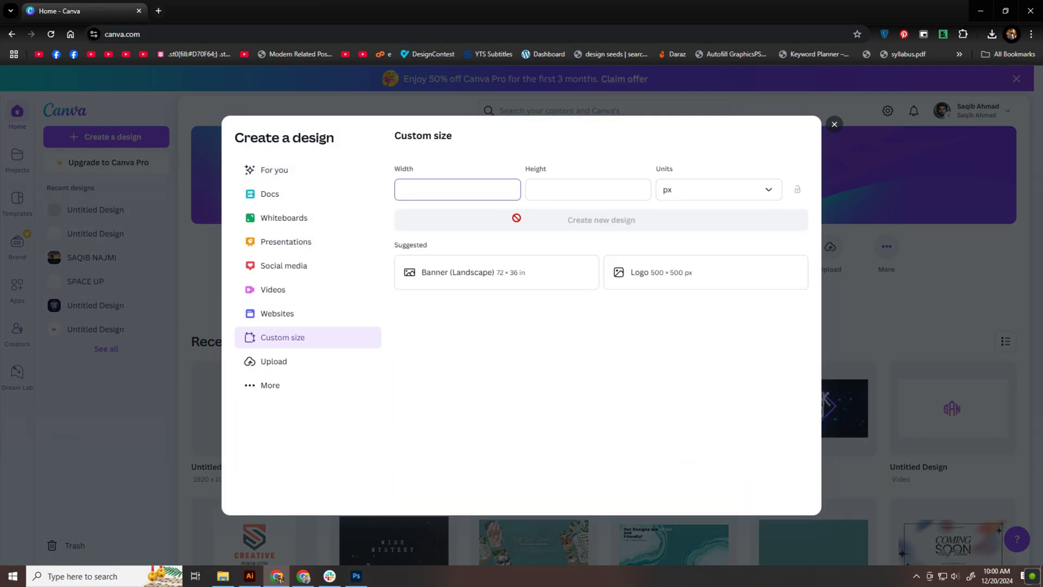
type("1920")
key("Tab")
type("1080")
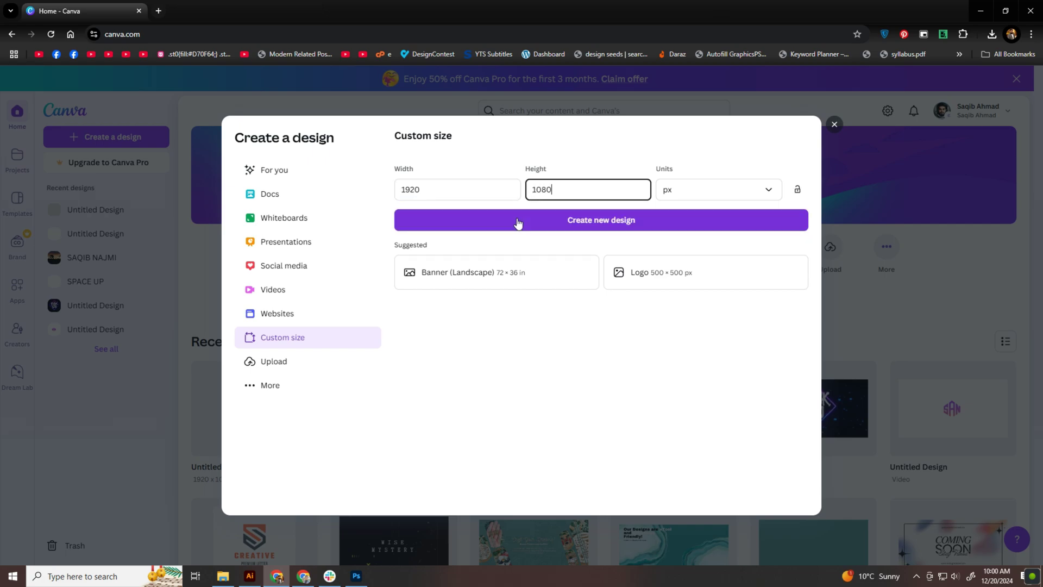
left_click(518, 222)
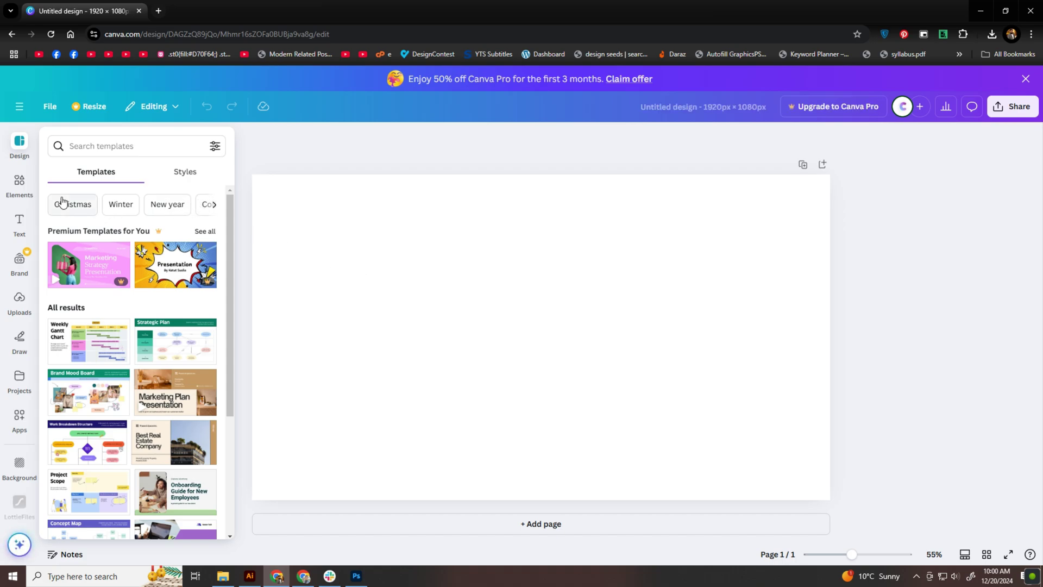
Step: Add the recently used night city photo from Elements and stretch it to fill the page
left_click(22, 187)
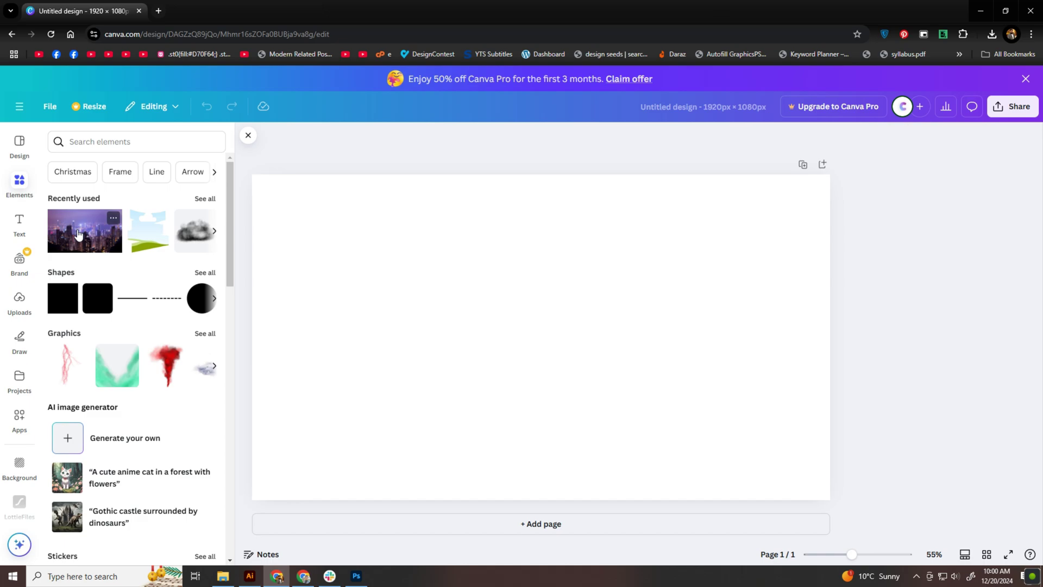
left_click(79, 234)
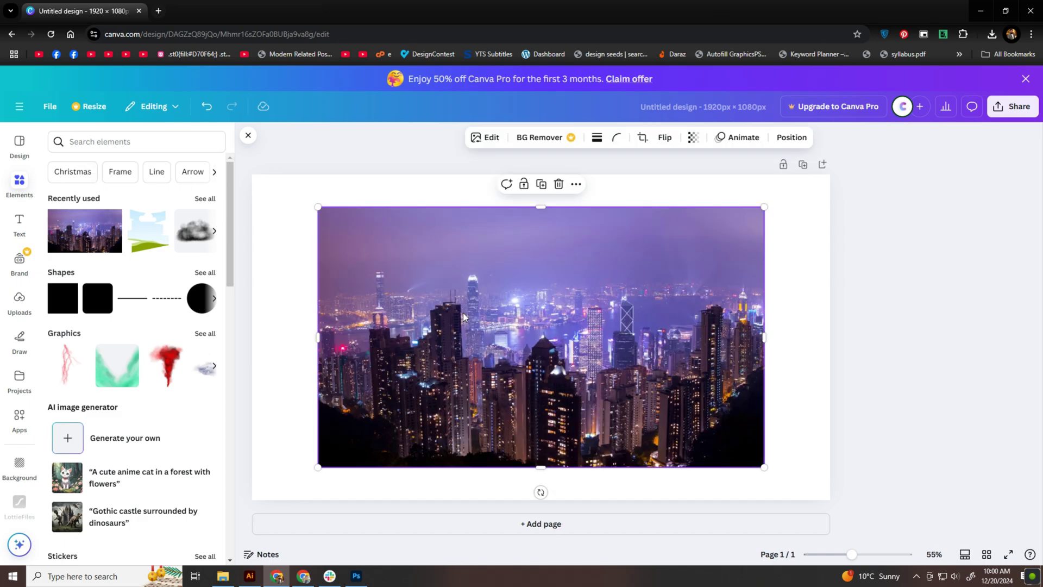
left_click_drag(464, 317, 398, 284)
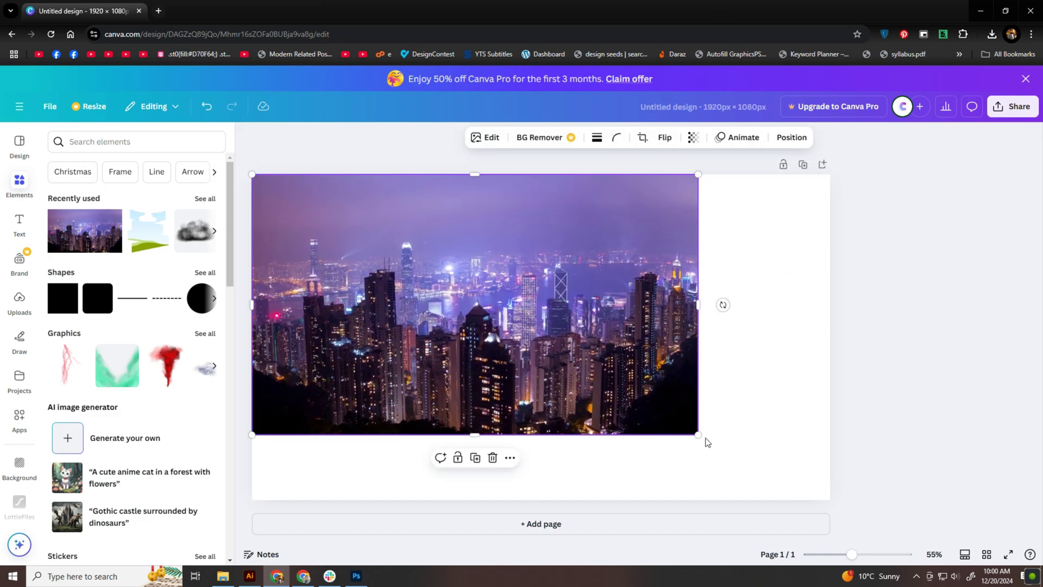
left_click_drag(699, 435, 797, 579)
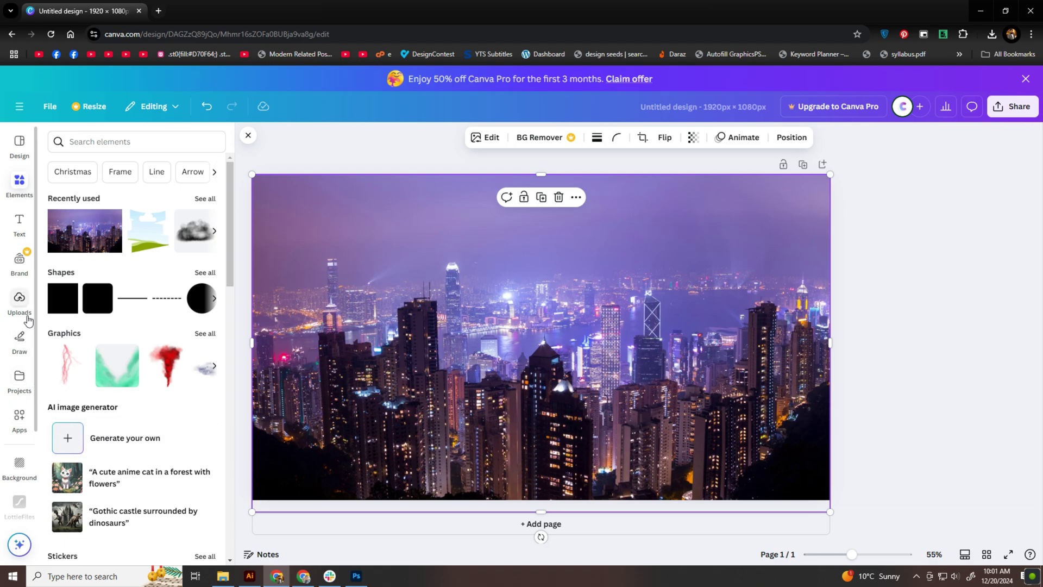
left_click(19, 302)
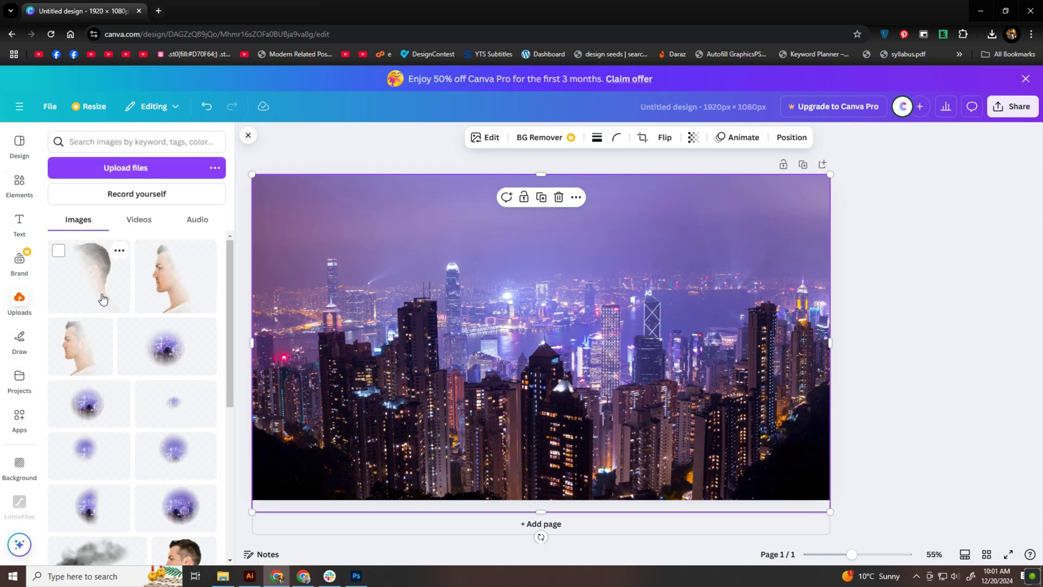
Step: Add the man's profile photo from Uploads and enlarge it to the full page height
scroll(168, 405, "down", 3)
left_click(198, 406)
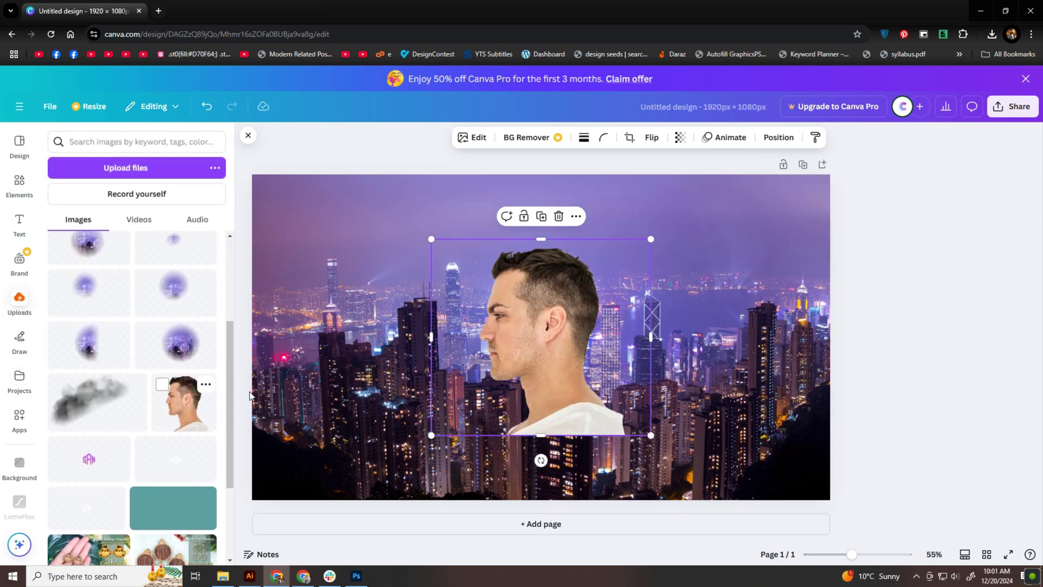
left_click(242, 142)
left_click_drag(565, 355, 508, 290)
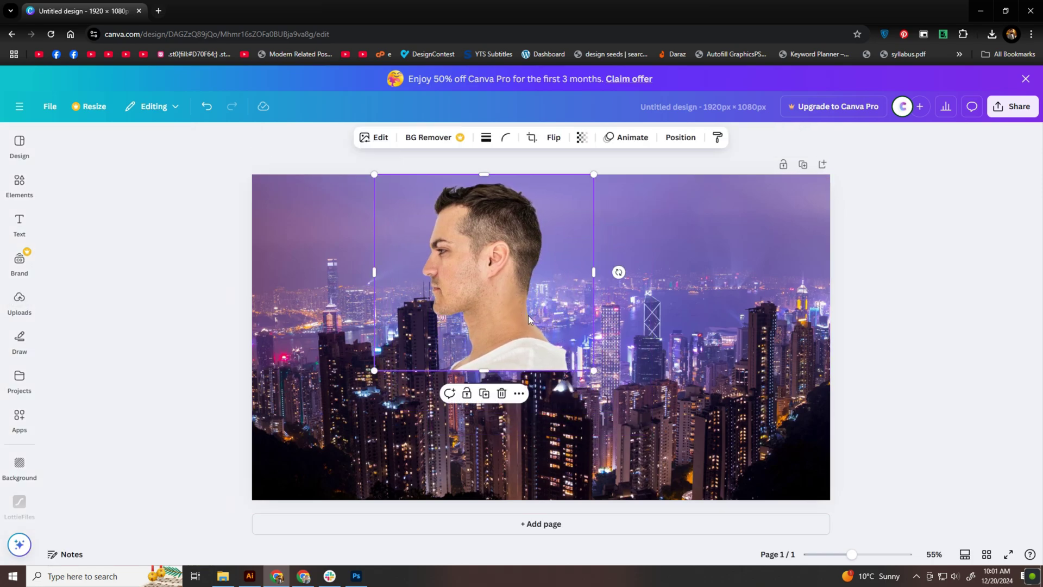
left_click_drag(594, 370, 728, 520)
Step: Shift the profile to the left, duplicate it with Ctrl+D, and reselect the left copy
left_click_drag(611, 429, 718, 405)
key("ctrl+d")
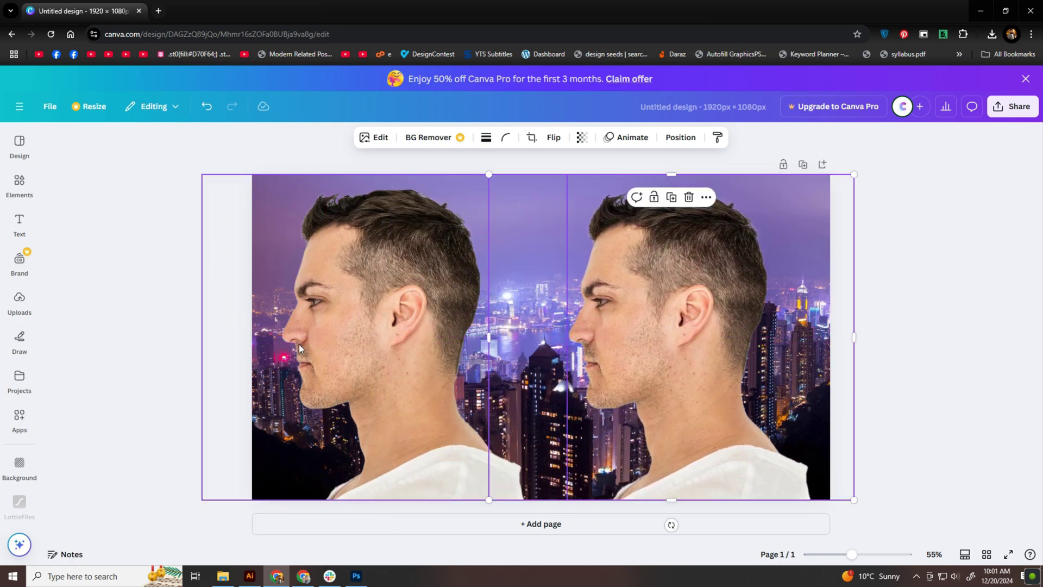
left_click(349, 355)
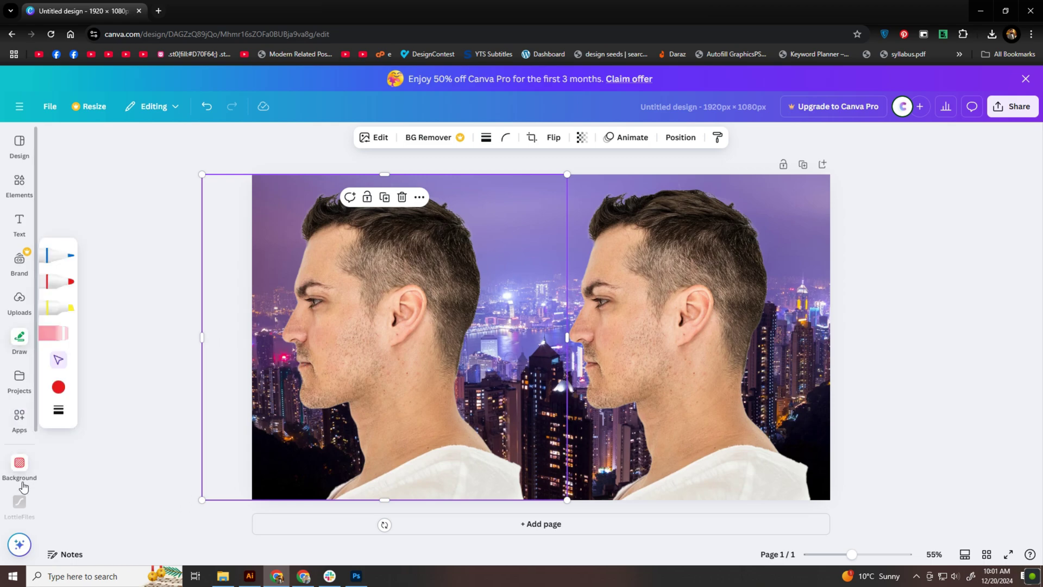
Step: Find the Image Blender app by searching 'image blend' and start blending the left profile photo
scroll(27, 390, "down", 1)
left_click(30, 380)
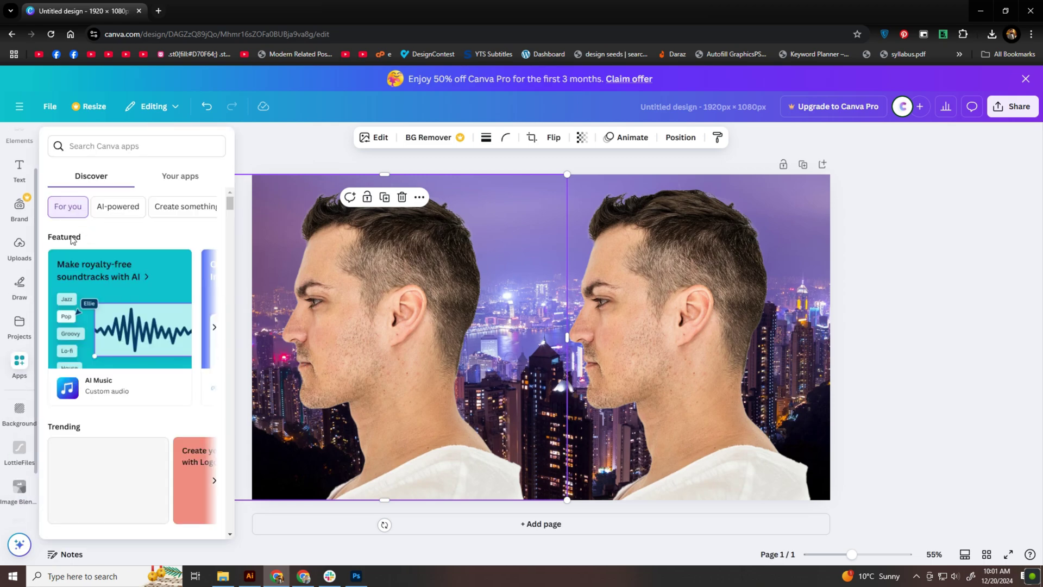
type("image blend")
left_click(104, 189)
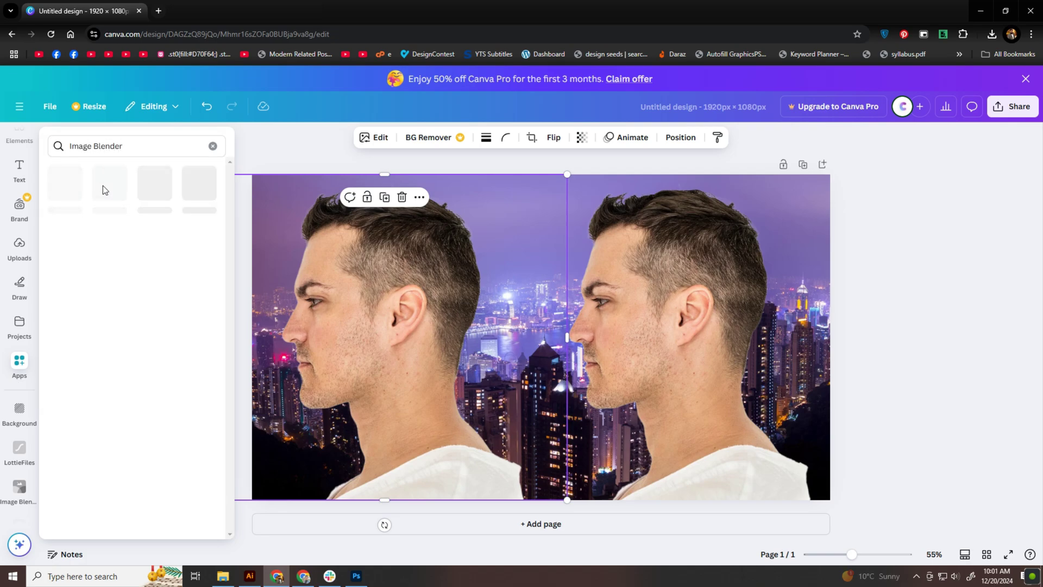
left_click(67, 199)
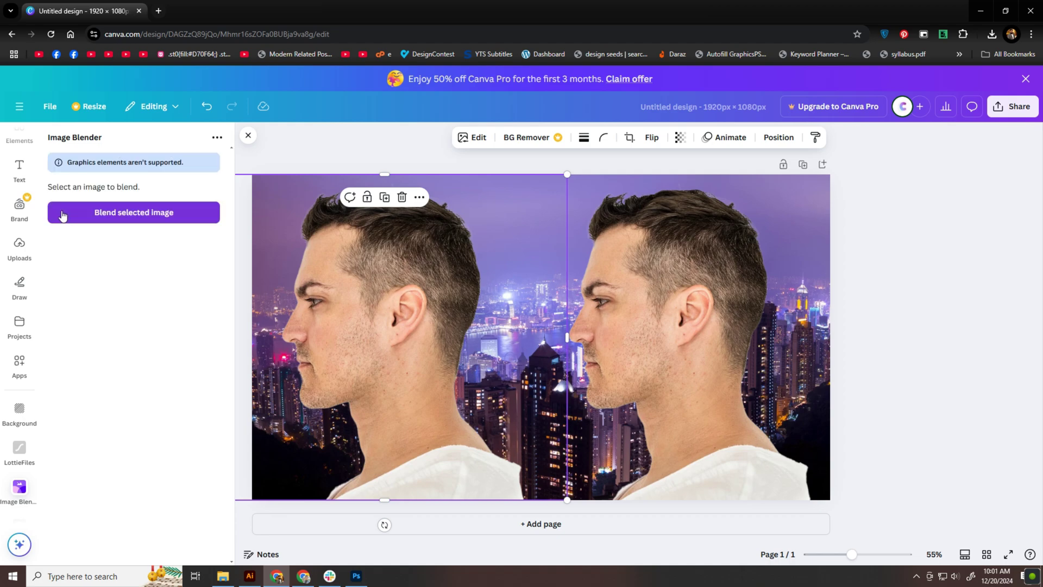
left_click(121, 217)
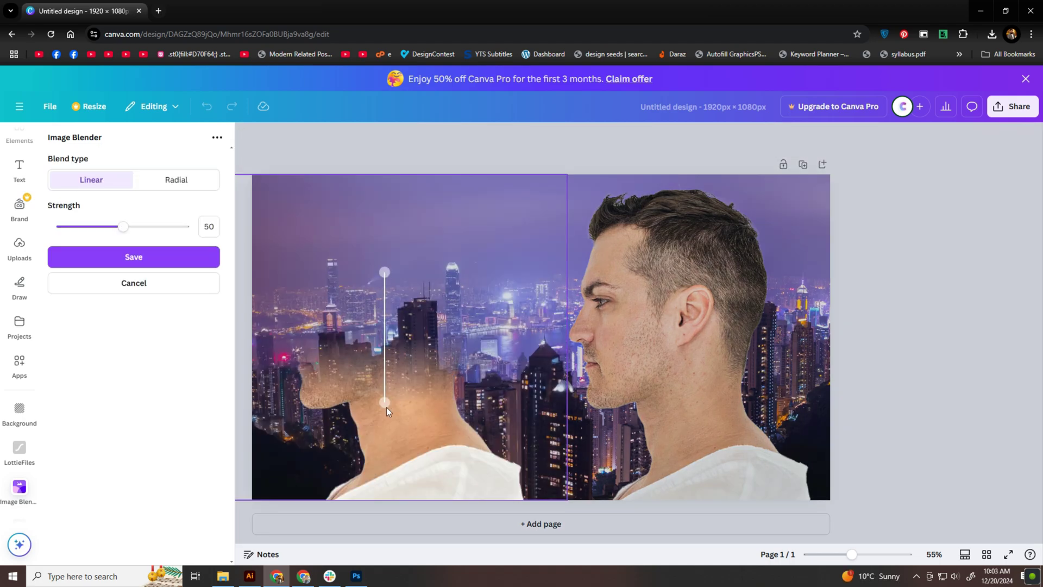
Step: Save a strength-0 linear blend fading the left face from the eye to the nose and cheek
left_click_drag(385, 405, 298, 296)
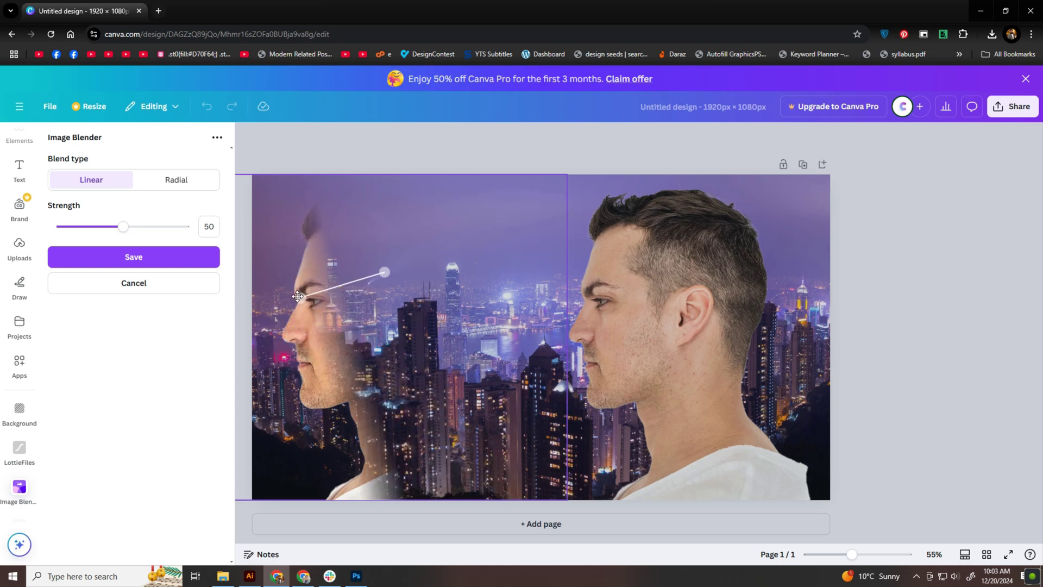
left_click_drag(384, 272, 446, 240)
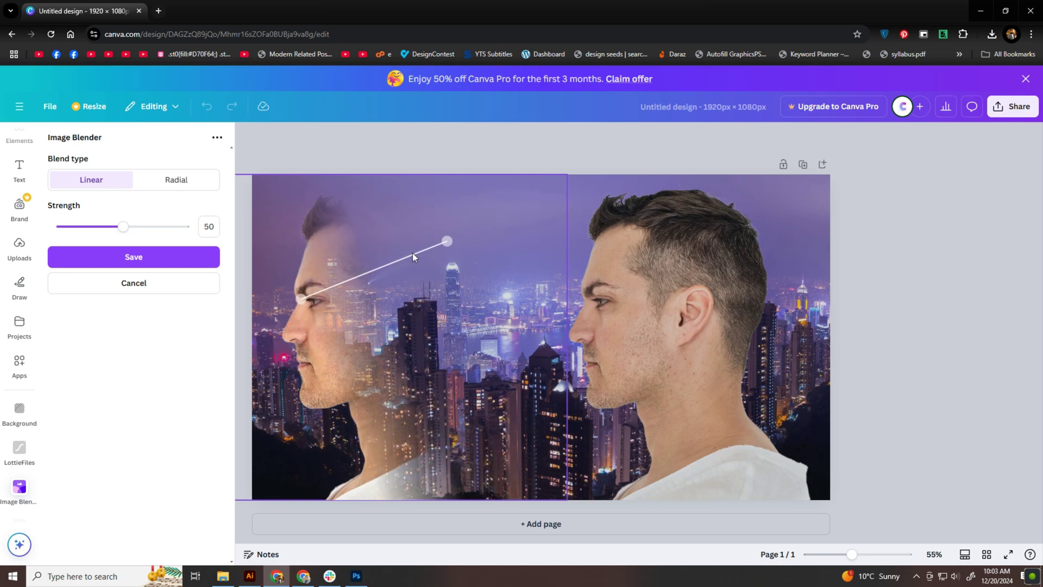
left_click_drag(299, 299, 307, 308)
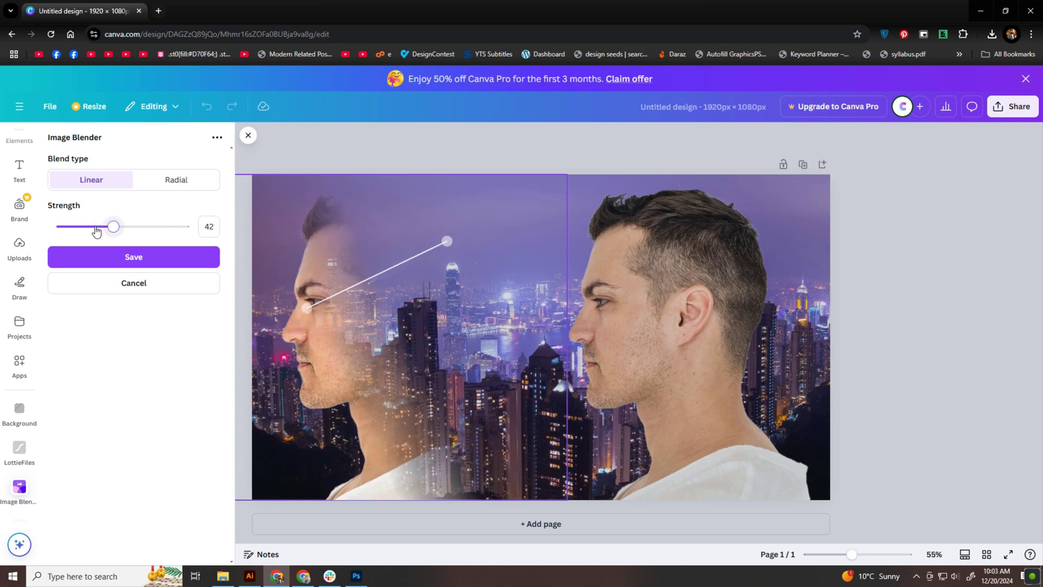
left_click_drag(106, 231, 30, 230)
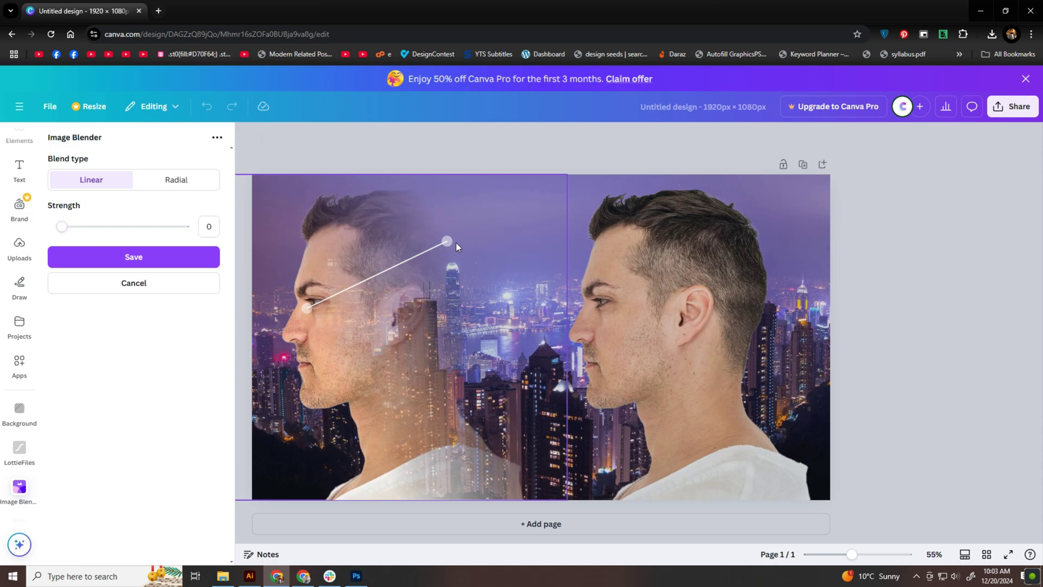
left_click_drag(448, 241, 421, 244)
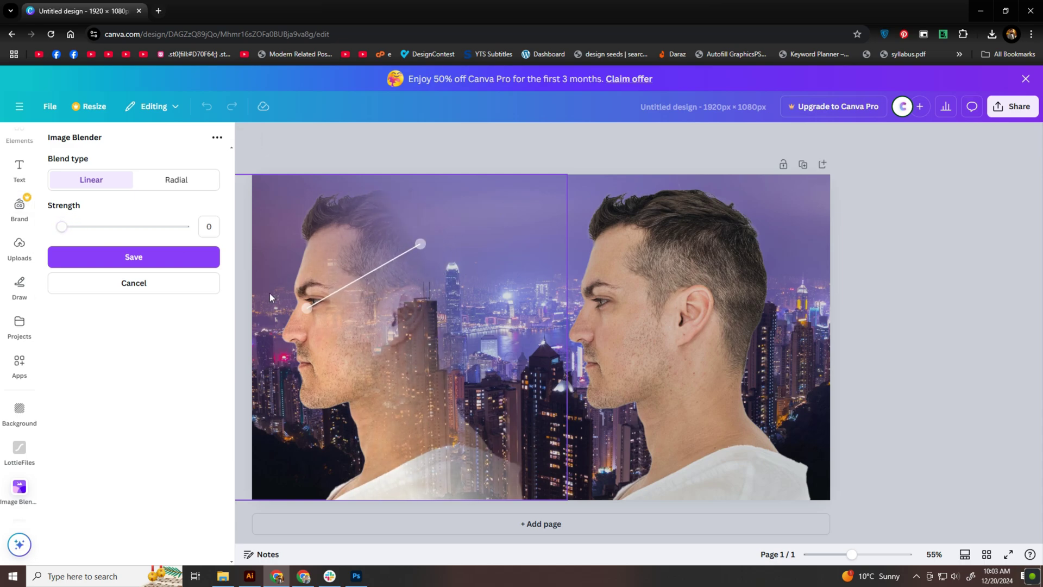
left_click_drag(303, 309, 271, 325)
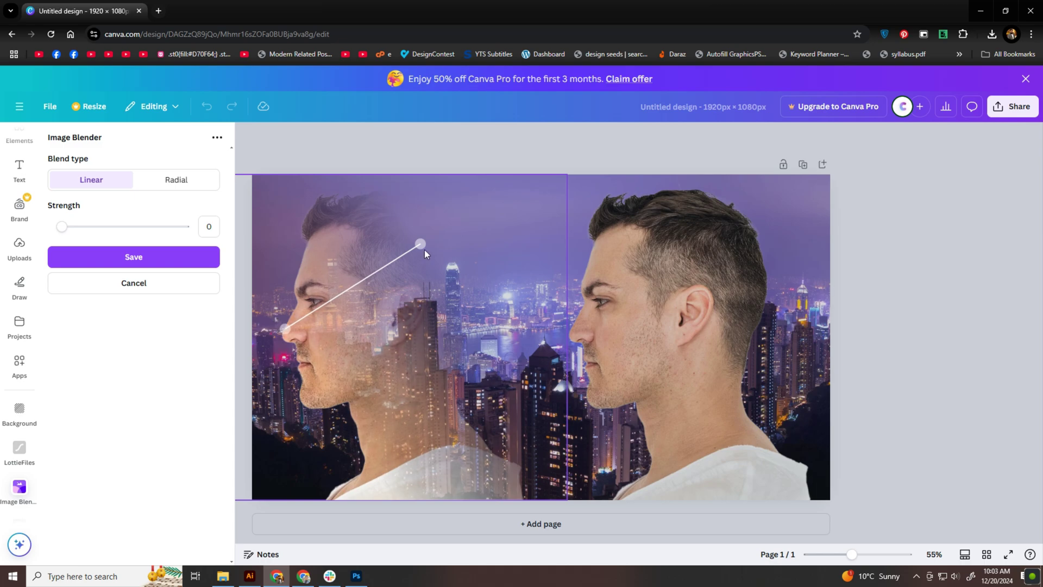
left_click_drag(423, 246, 384, 280)
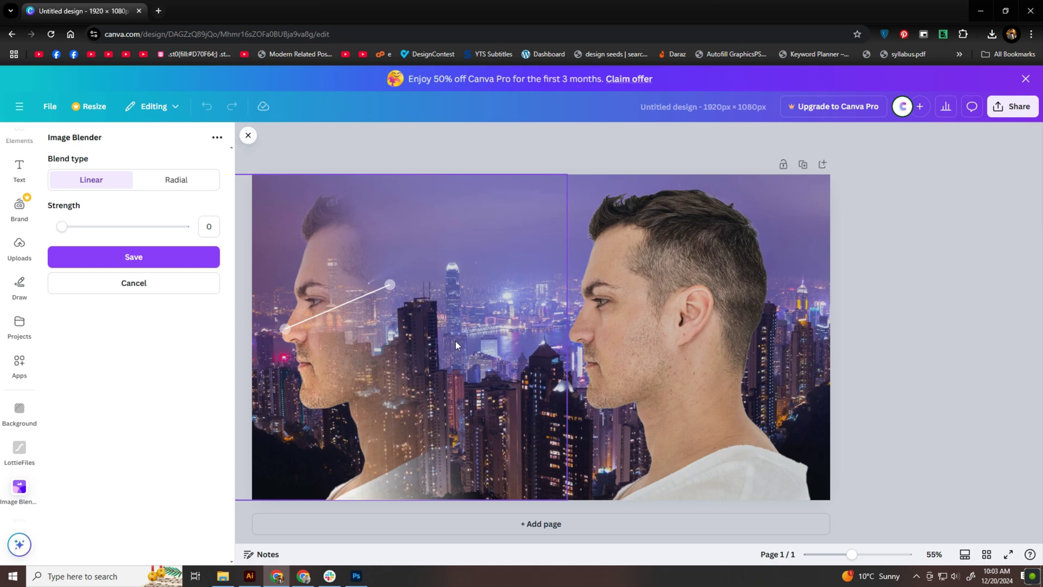
left_click(135, 264)
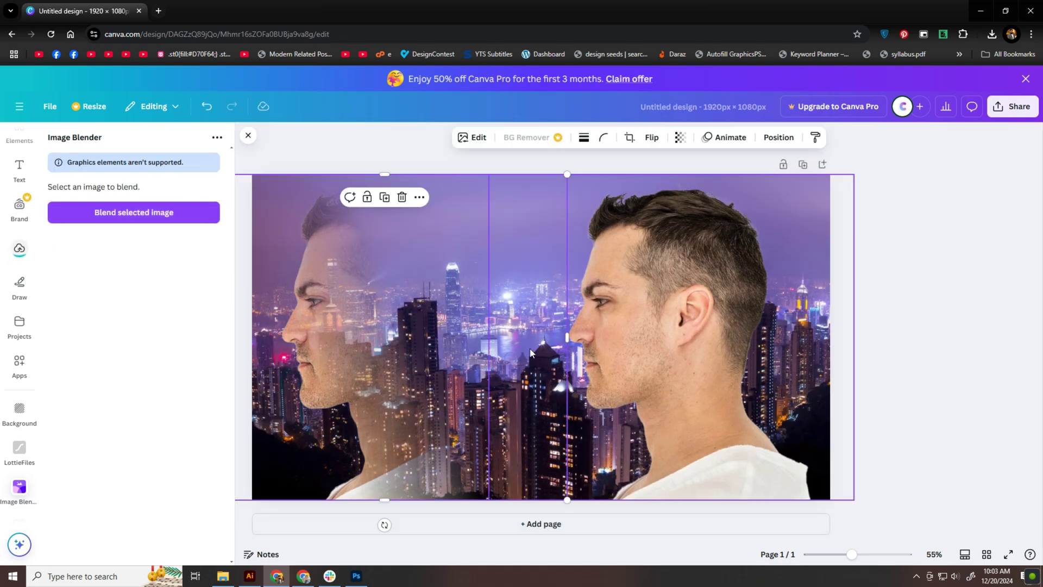
Step: Save a strength-0 linear blend on the right portrait, fading across and past the head
left_click(683, 325)
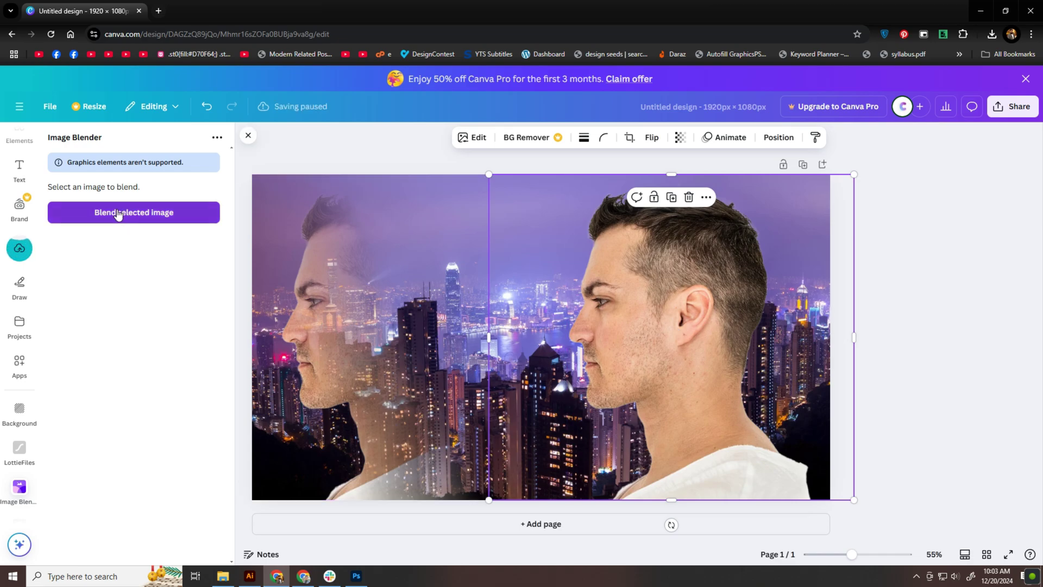
left_click(117, 212)
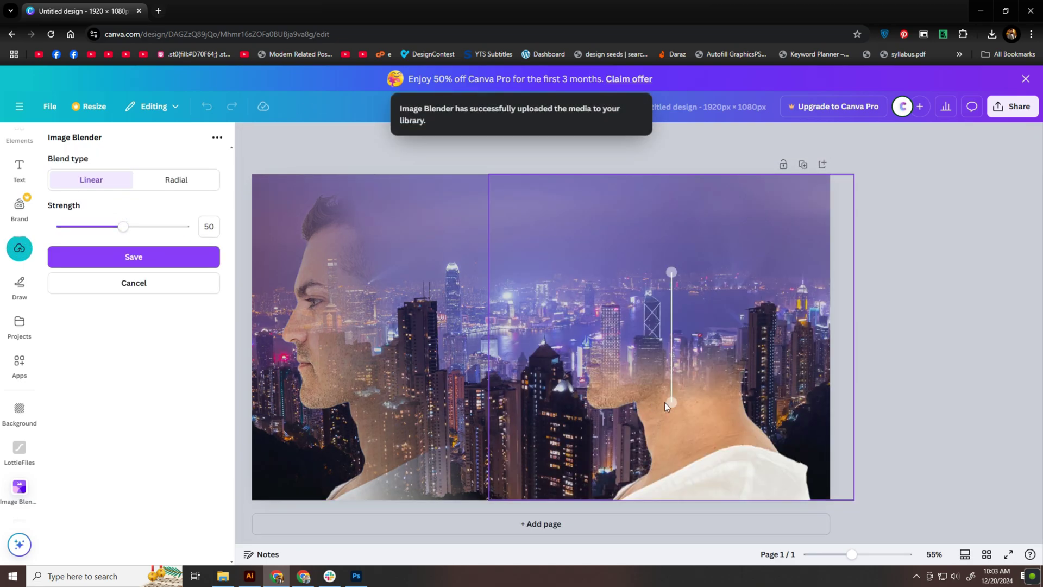
left_click_drag(666, 403, 753, 234)
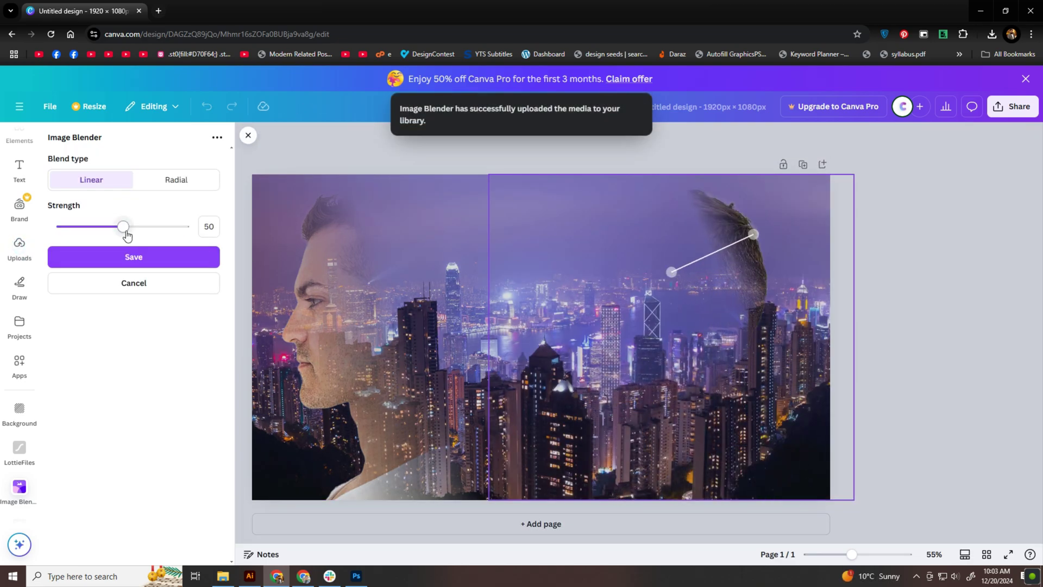
left_click_drag(125, 232, 3, 227)
left_click_drag(664, 272, 628, 269)
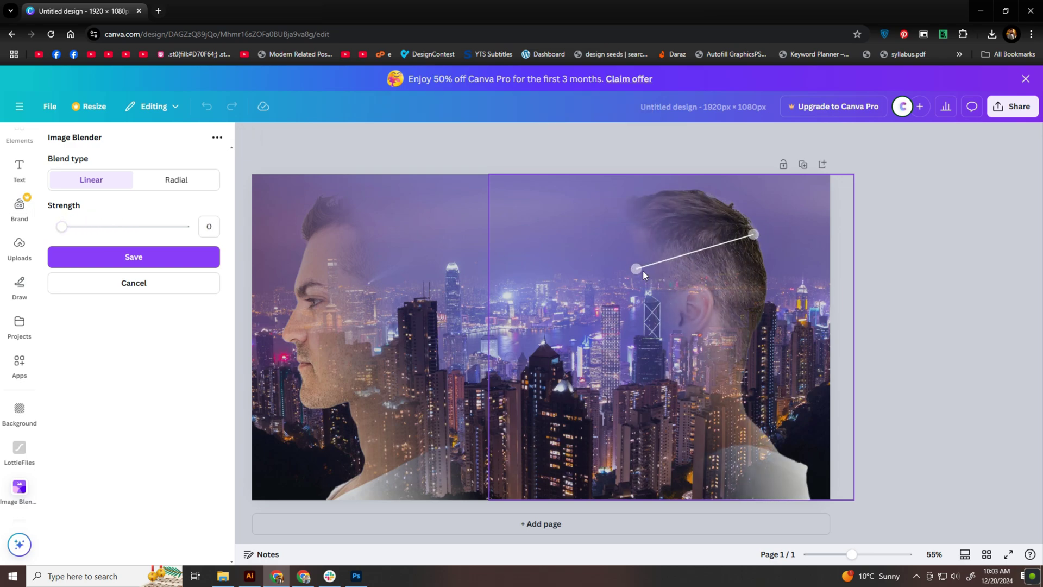
left_click_drag(644, 270, 661, 252)
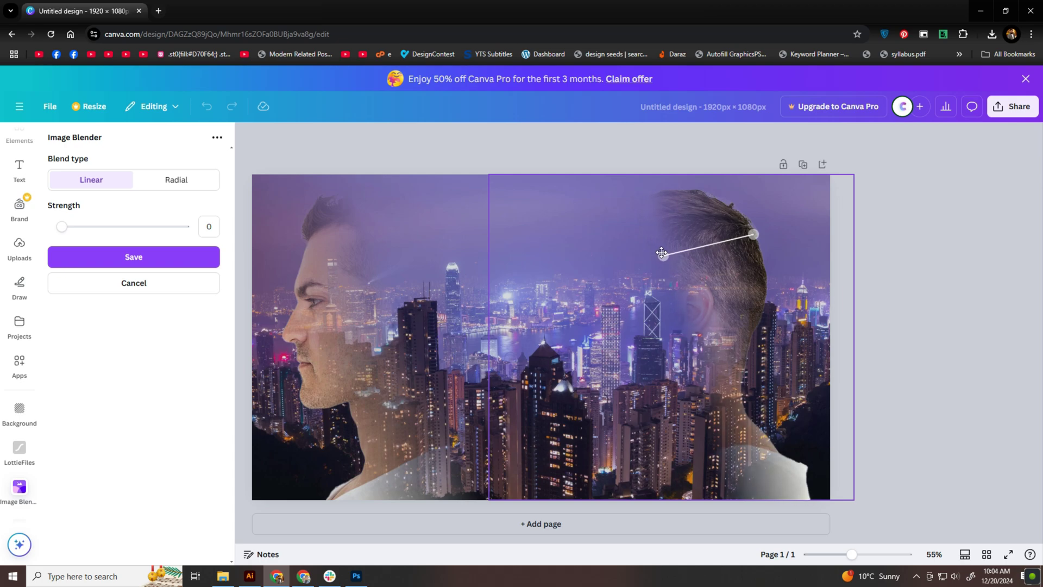
left_click_drag(756, 235, 777, 205)
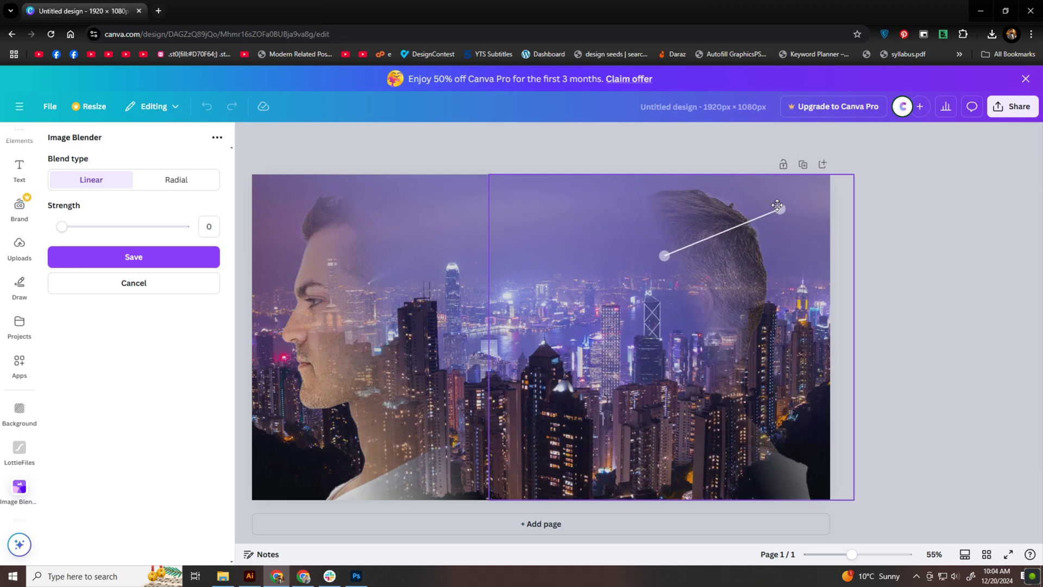
left_click_drag(668, 257, 635, 256)
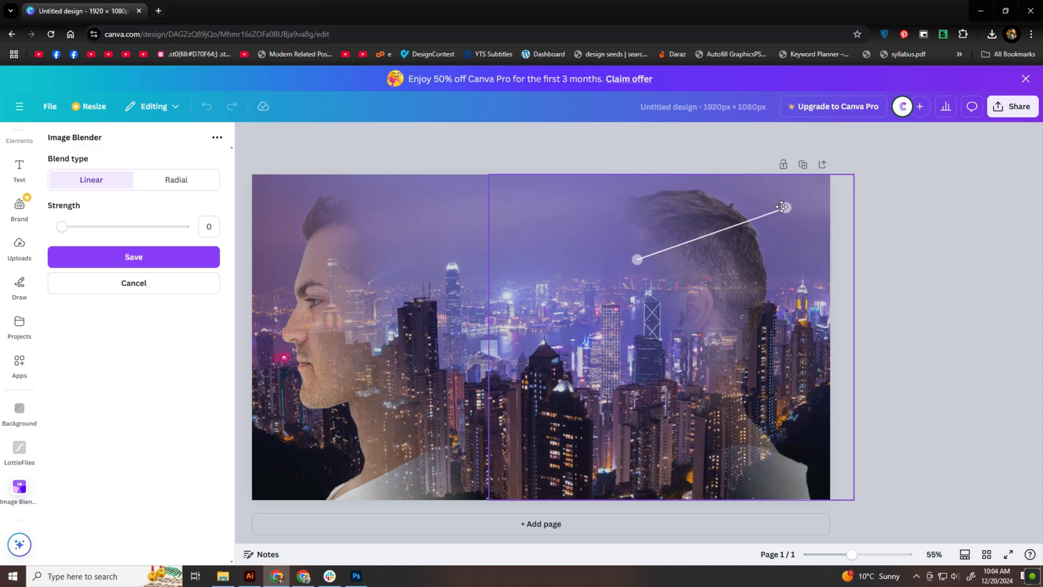
left_click_drag(781, 207, 816, 226)
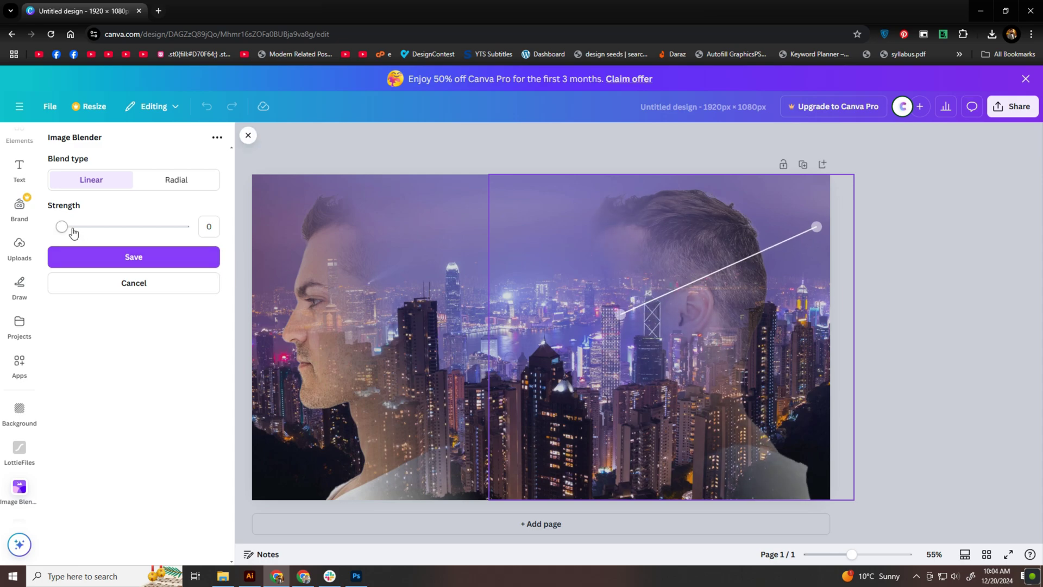
left_click(189, 266)
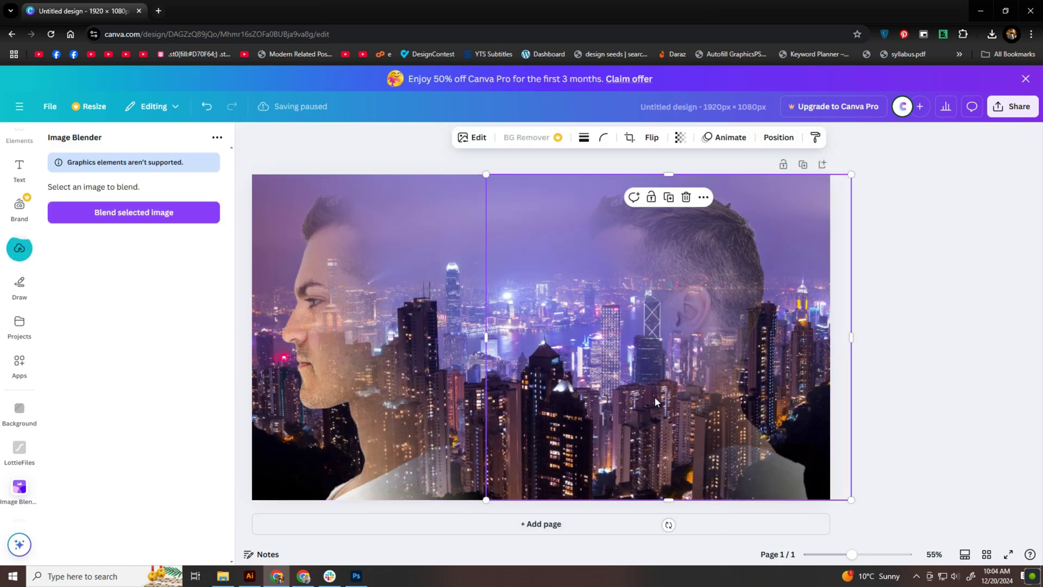
Step: Move the left profile toward the centre, align the other portrait over it, and group both images
left_click_drag(410, 403, 516, 411)
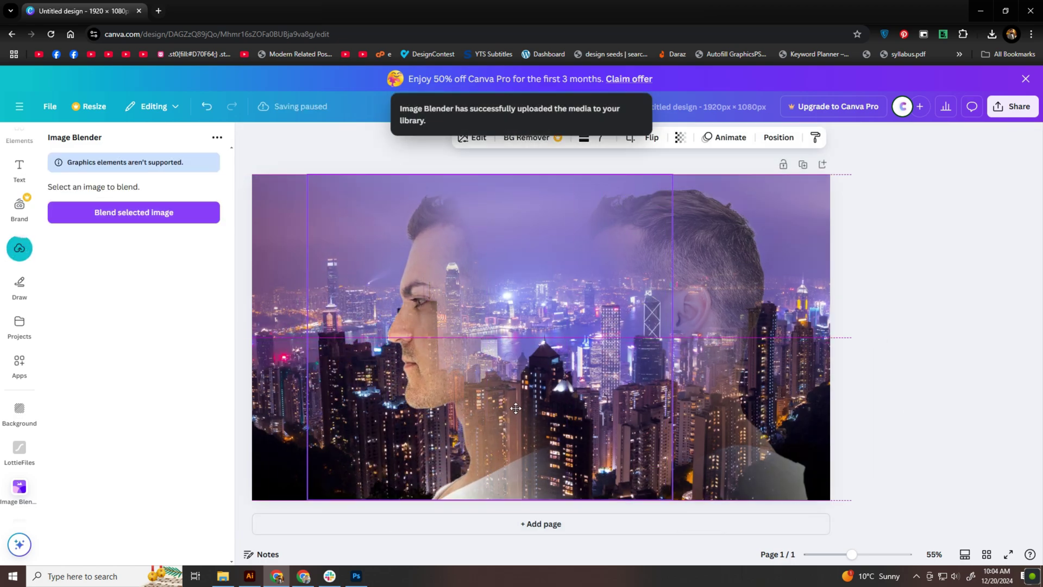
left_click(719, 392)
left_click_drag(719, 393, 555, 392)
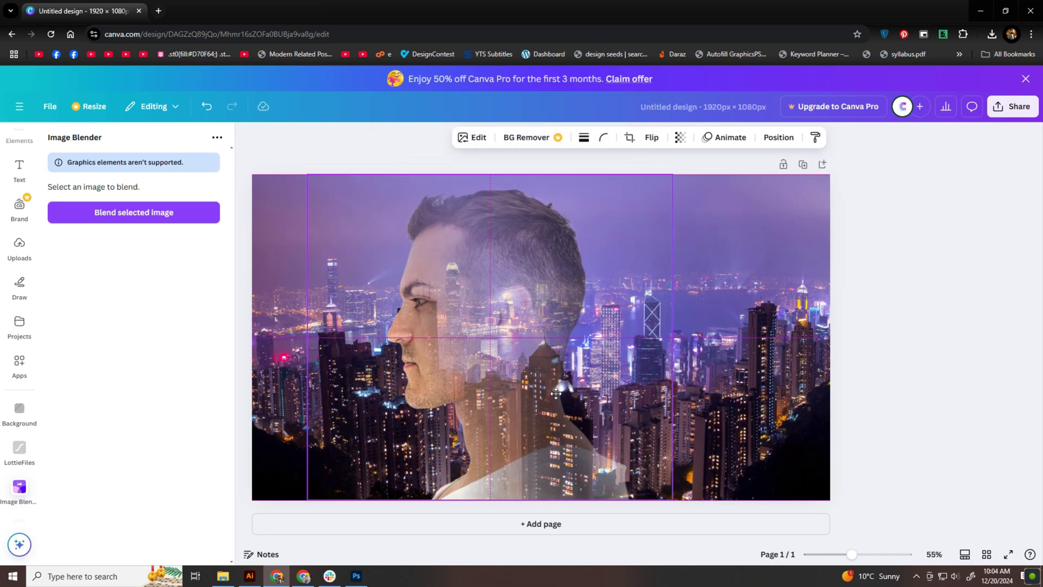
left_click_drag(556, 393, 554, 393)
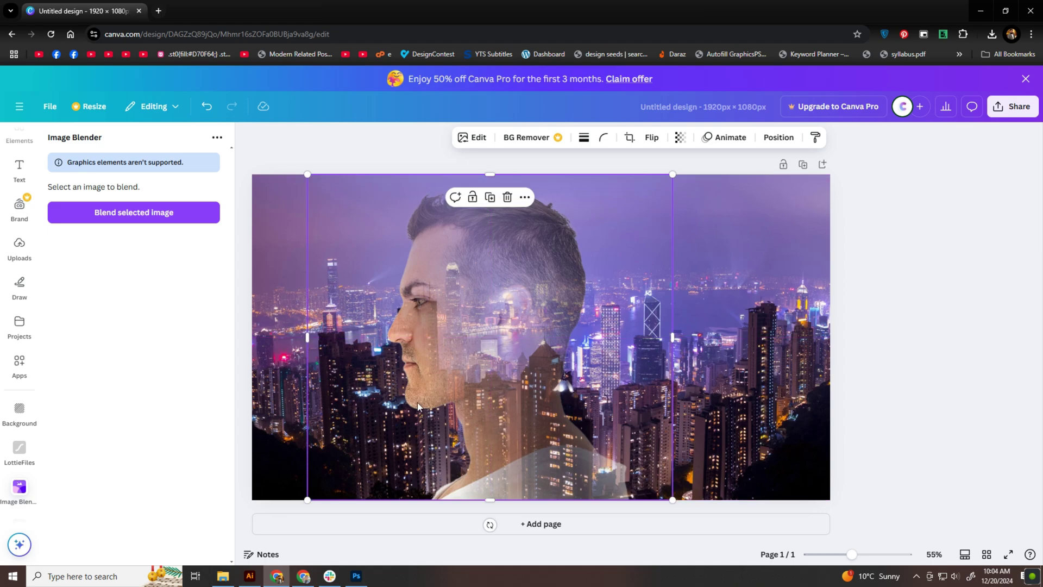
left_click(582, 442)
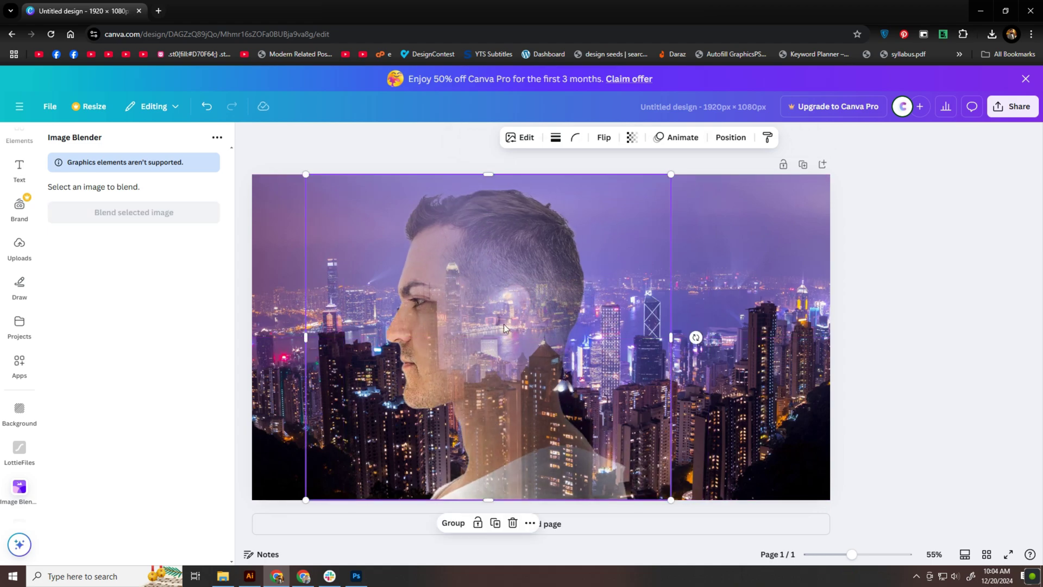
right_click(503, 443)
left_click(532, 450)
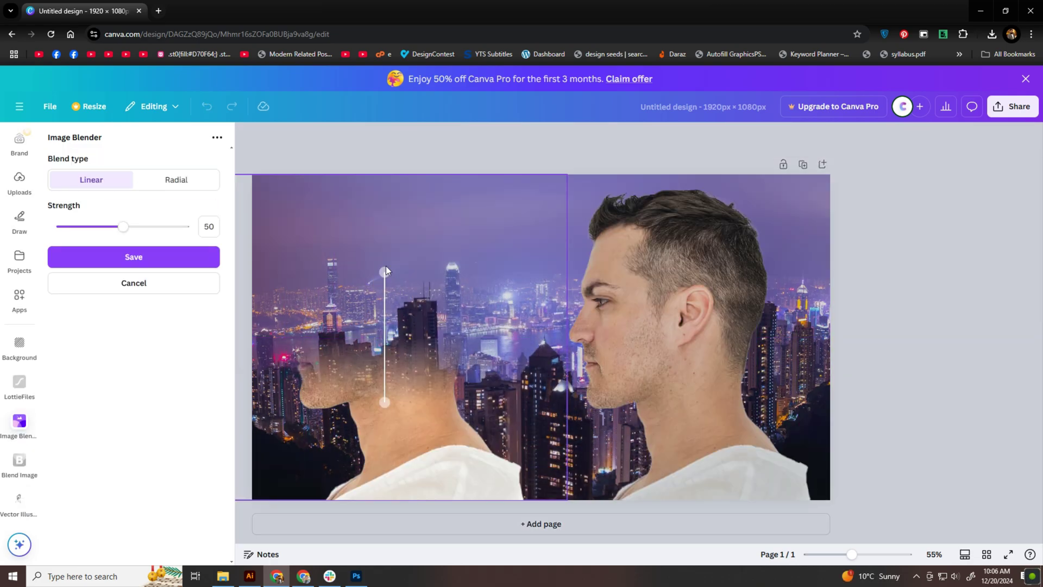
Step: Redo the left profile's linear fade along the jaw so the face shows, then save
left_click_drag(386, 270, 444, 381)
left_click_drag(383, 403, 335, 409)
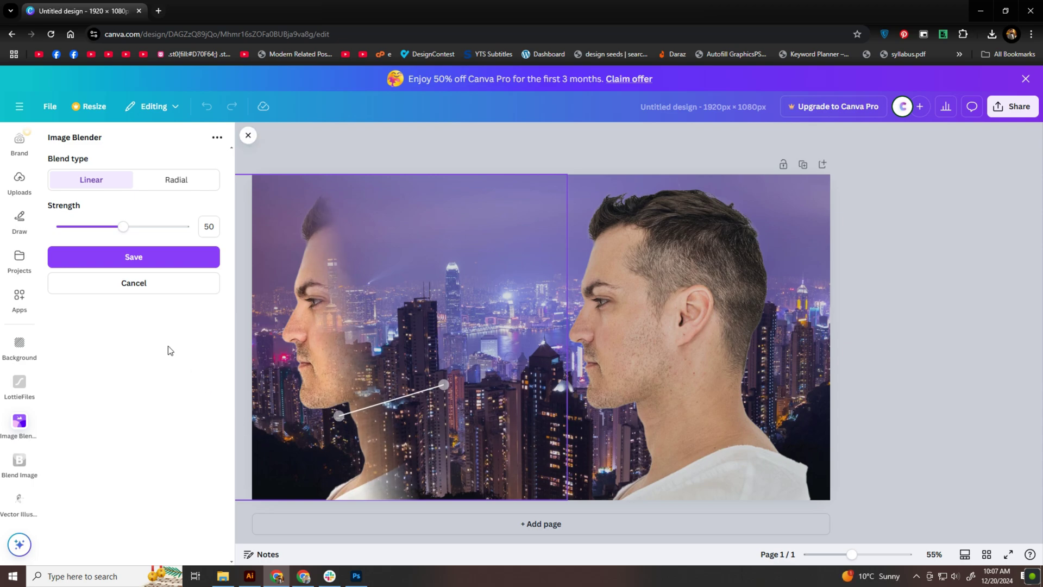
left_click(139, 261)
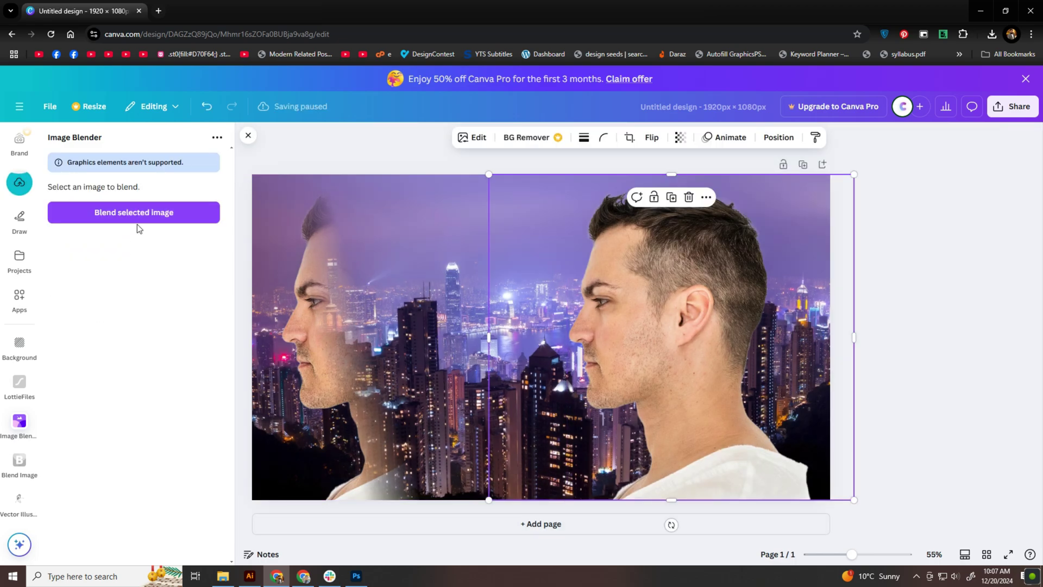
Step: Move the blended profile up over the second portrait, near the middle of the skyline
left_click_drag(711, 368, 712, 261)
left_click(731, 538)
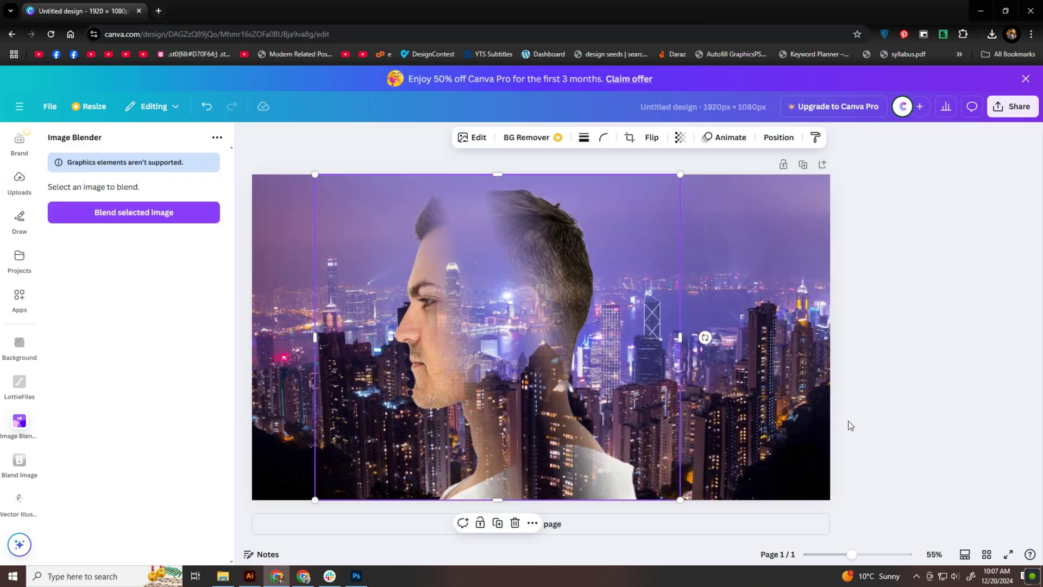
left_click(529, 361)
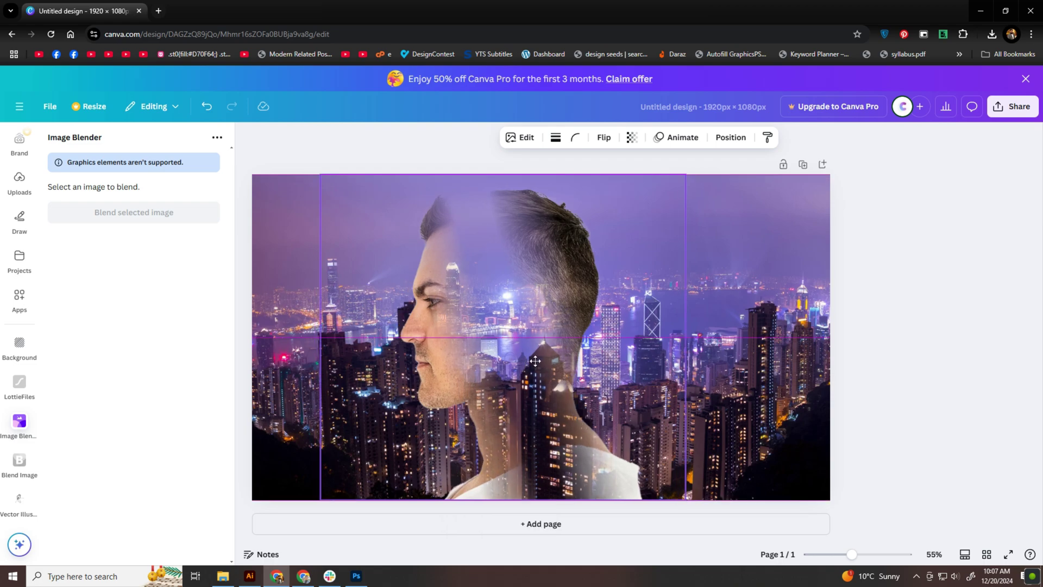